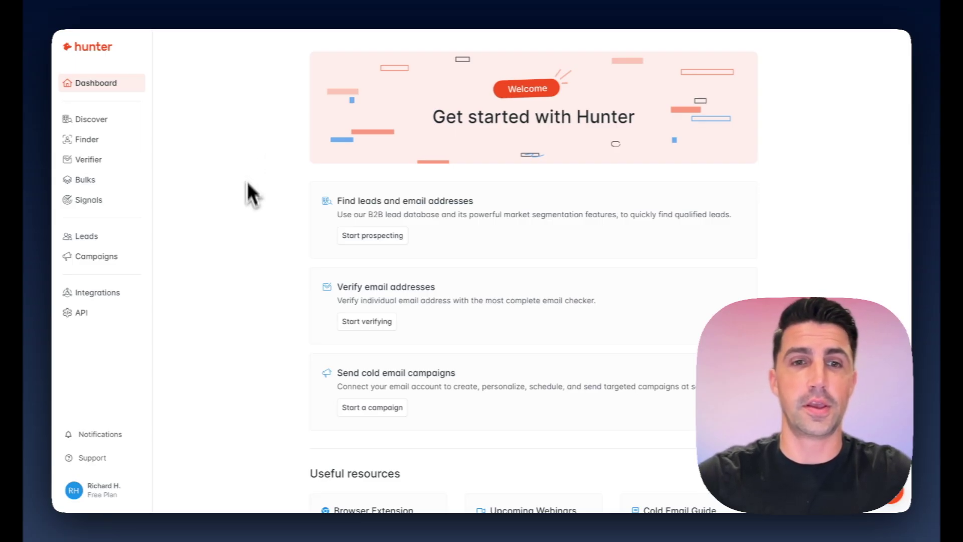
Step: In the LeadLoft bar, assign the VPs - Outbound (AI Demo) playbook to the founder results
scroll(247, 200, down, 2)
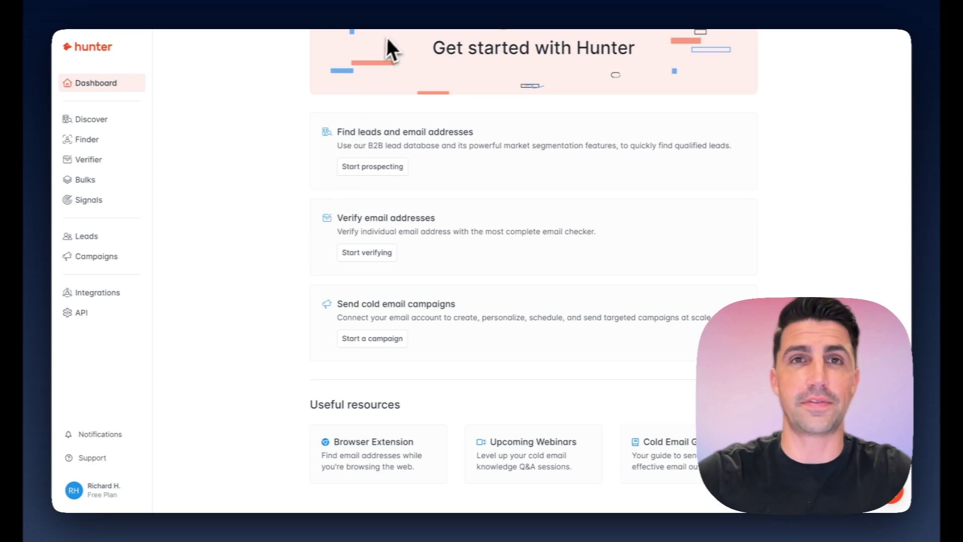
click(441, 5)
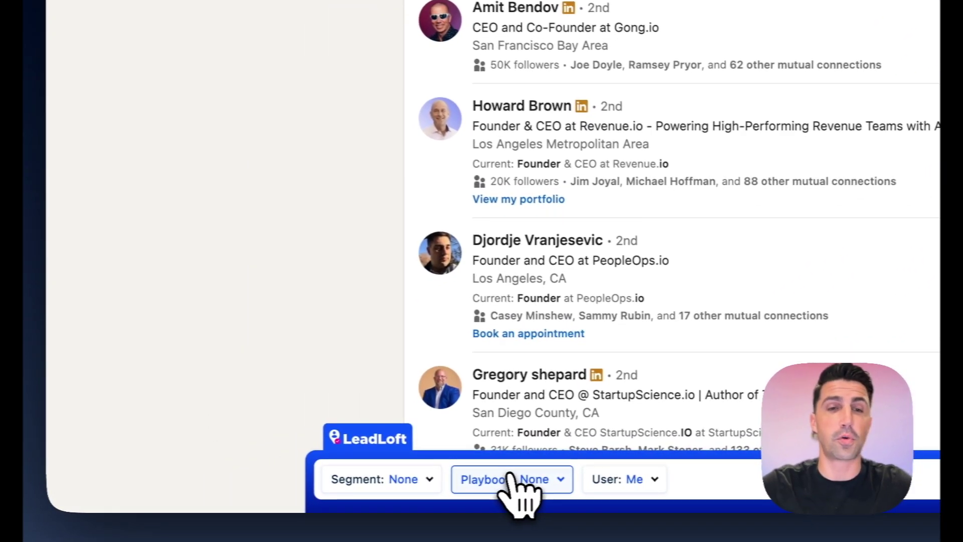
click(510, 476)
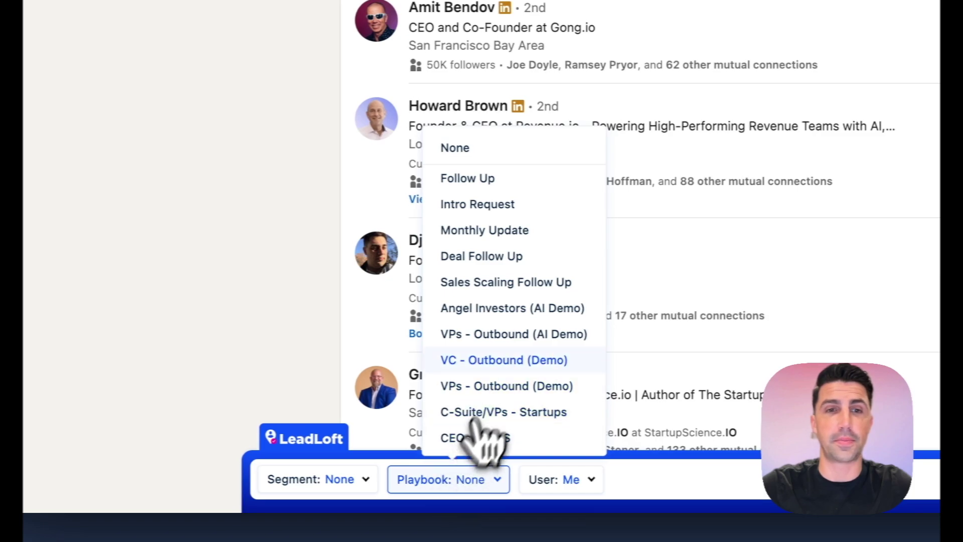
click(520, 343)
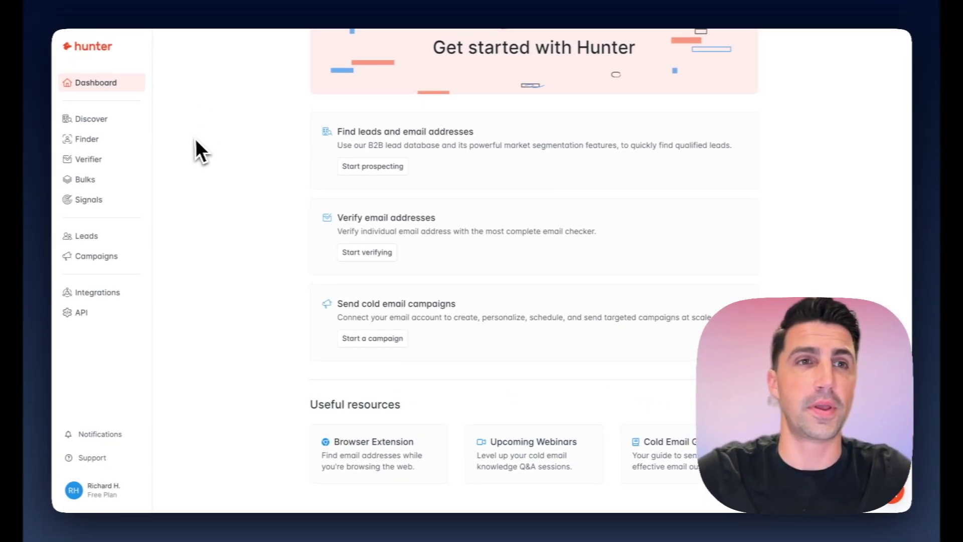
Step: In Discover, open Intercom's company details and email addresses
click(118, 120)
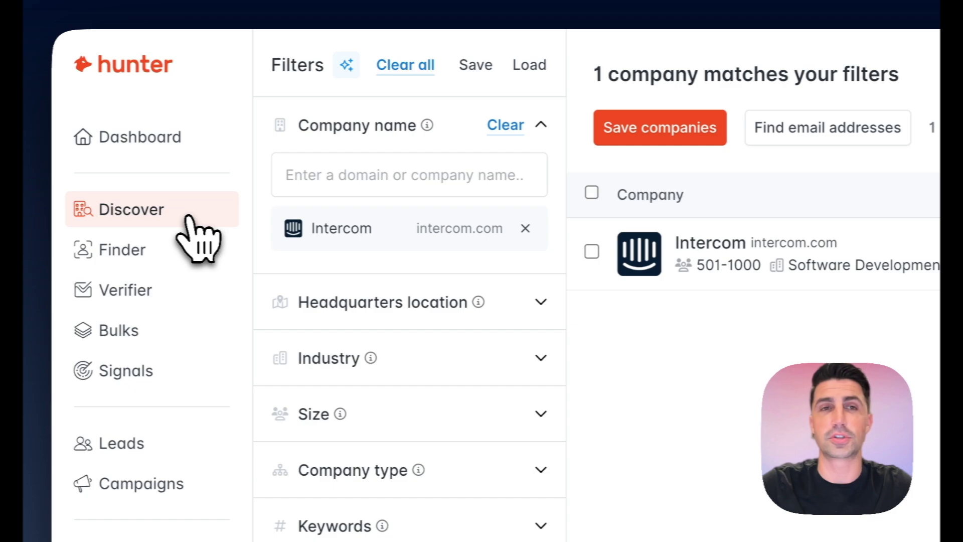
mouse_move(729, 287)
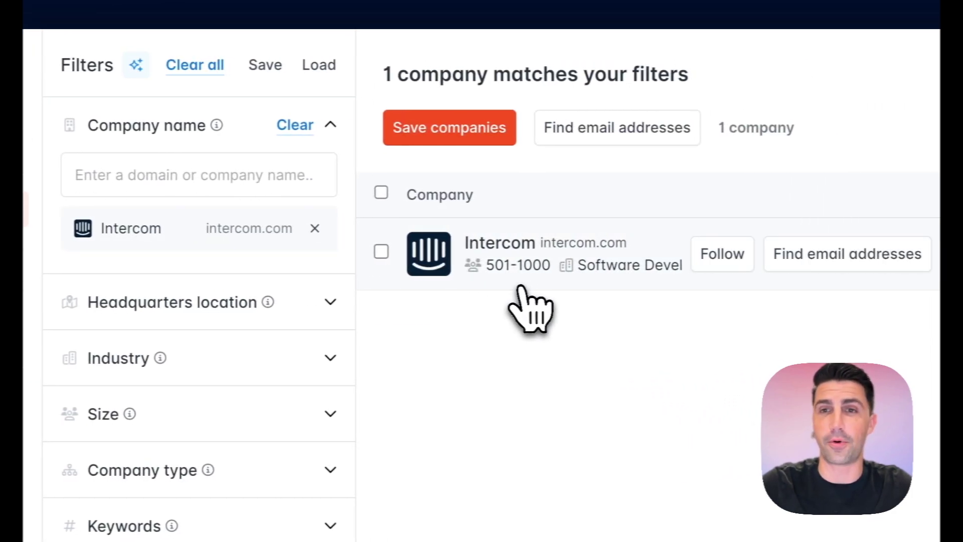
click(522, 287)
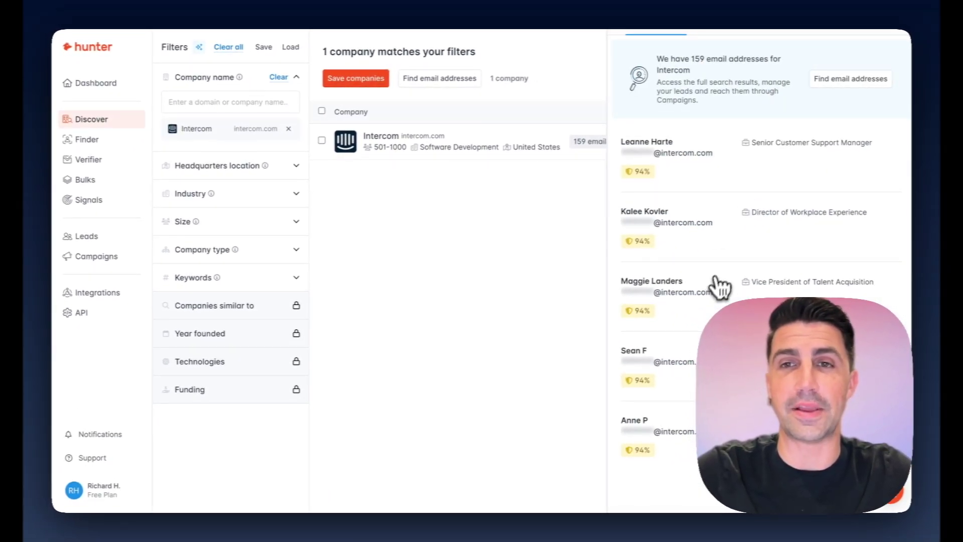
scroll(702, 306, up, 5)
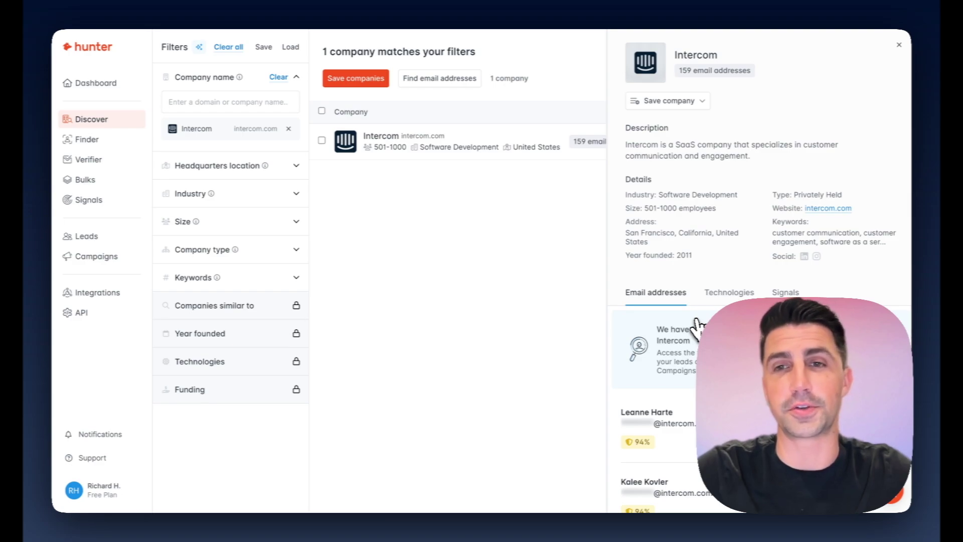
Step: Check Intercom's signals and technologies, close its panel, and go to Domain Search
click(786, 292)
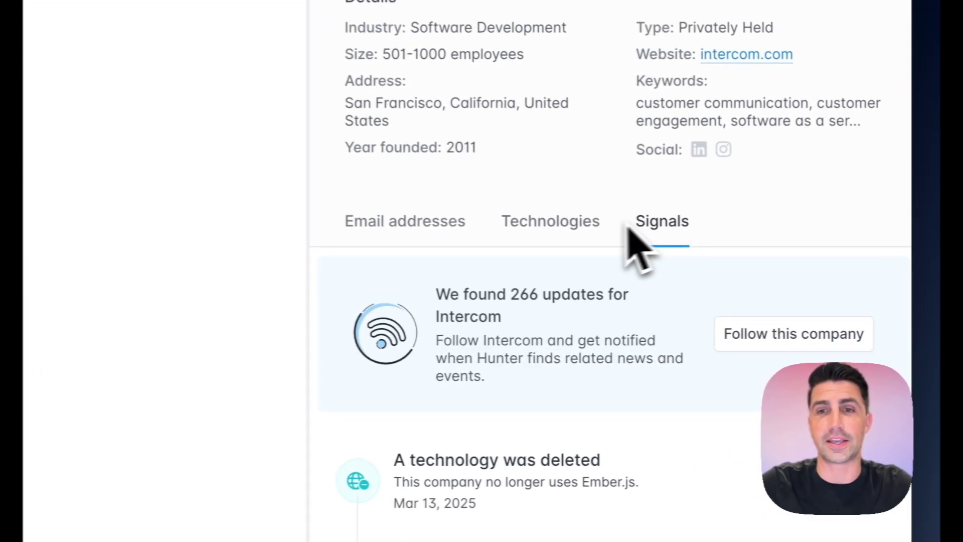
click(730, 291)
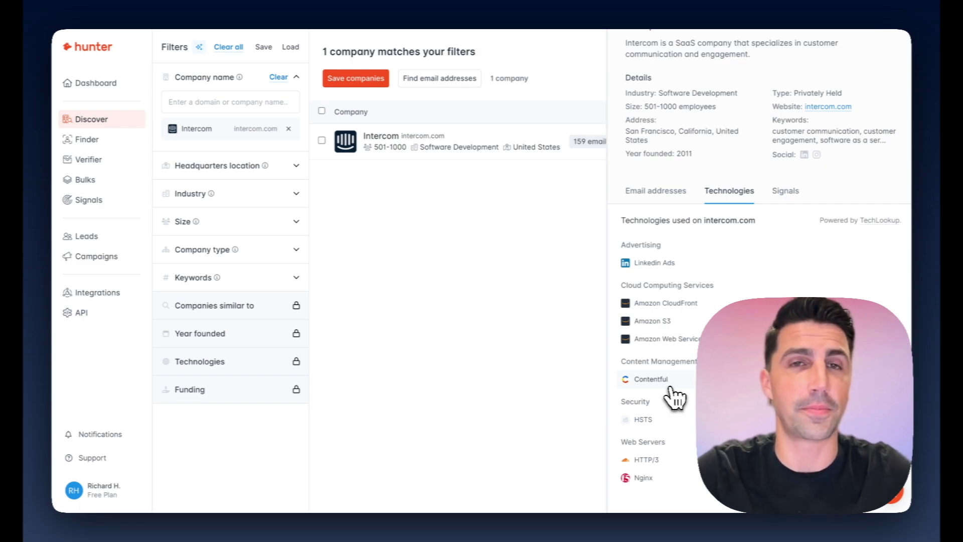
click(476, 301)
click(88, 140)
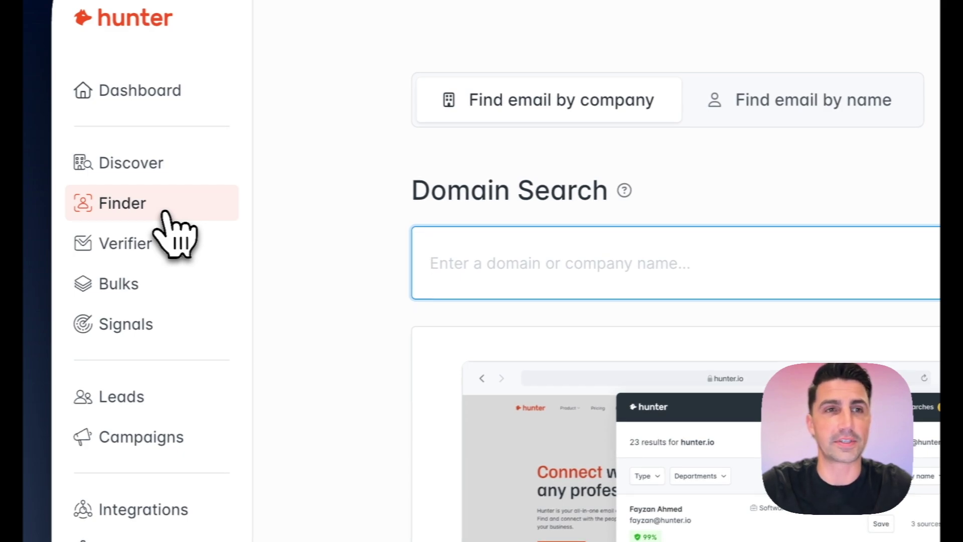
Step: Tour the Verifier, Bulks and Signals pages and signal creation, ending on Campaigns
click(140, 244)
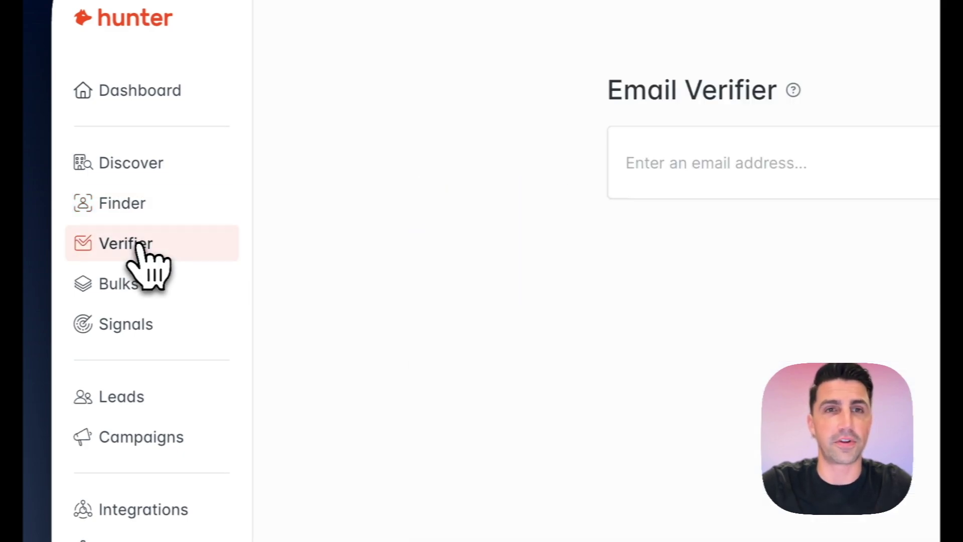
click(132, 291)
click(132, 322)
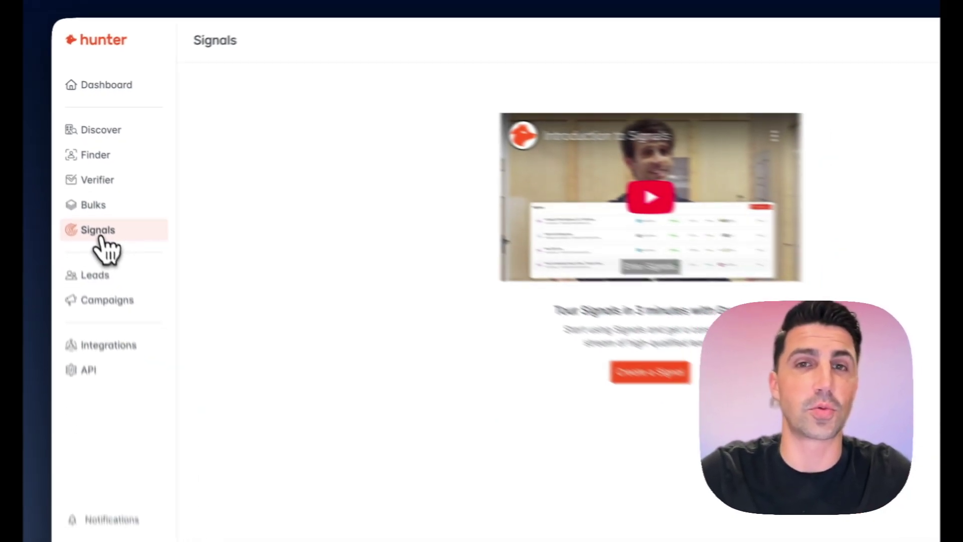
click(528, 314)
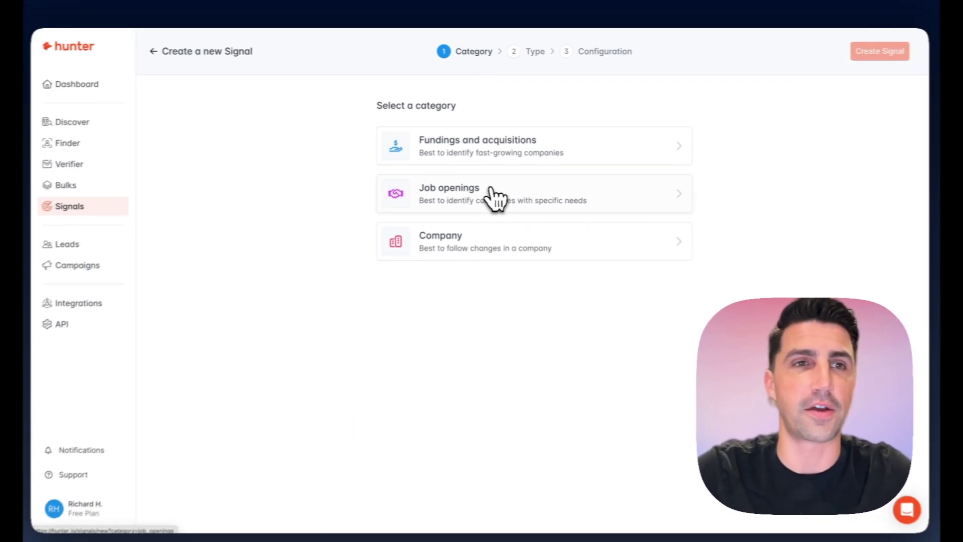
click(77, 264)
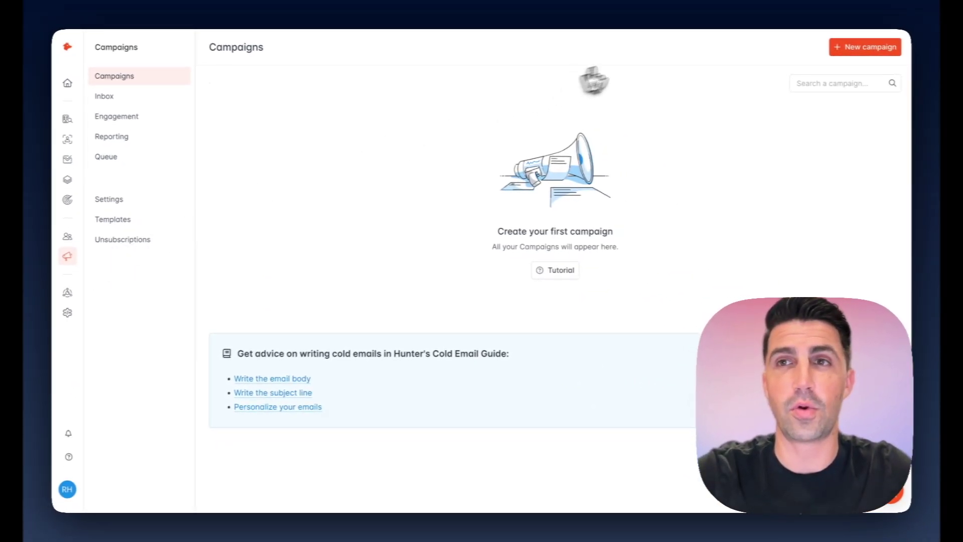
Step: Draft a new campaign with subject 'dds', body 'sddsd' and a 3-day follow-up
click(865, 46)
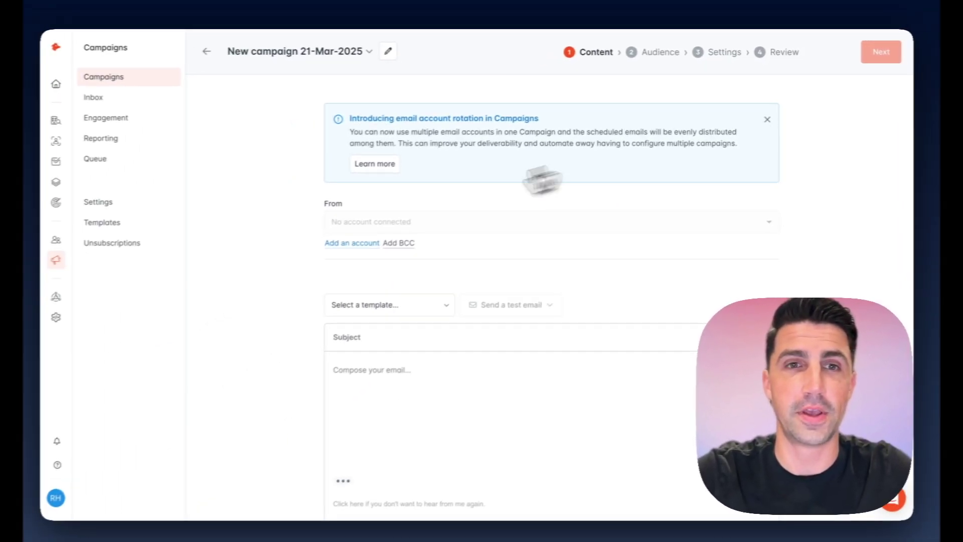
scroll(361, 258, down, 3)
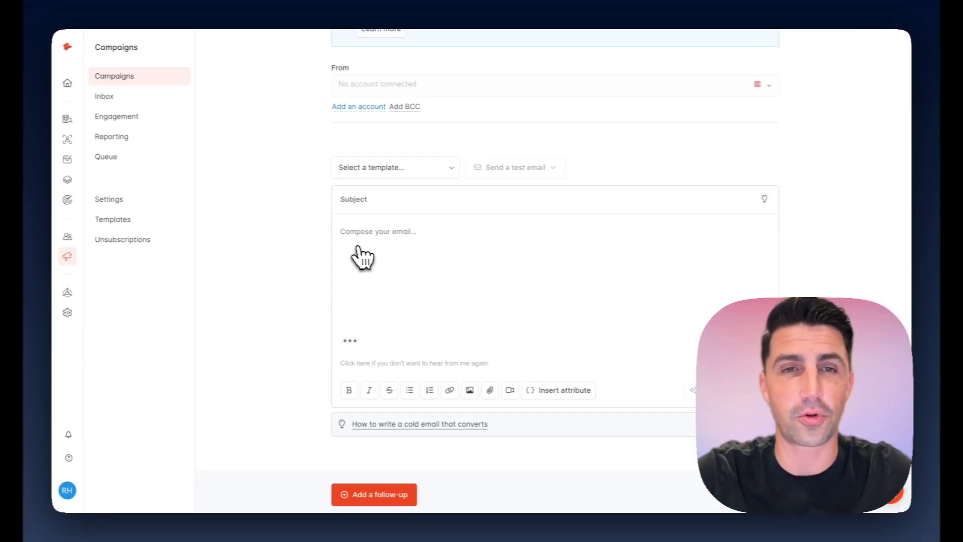
click(363, 203)
text(dds)
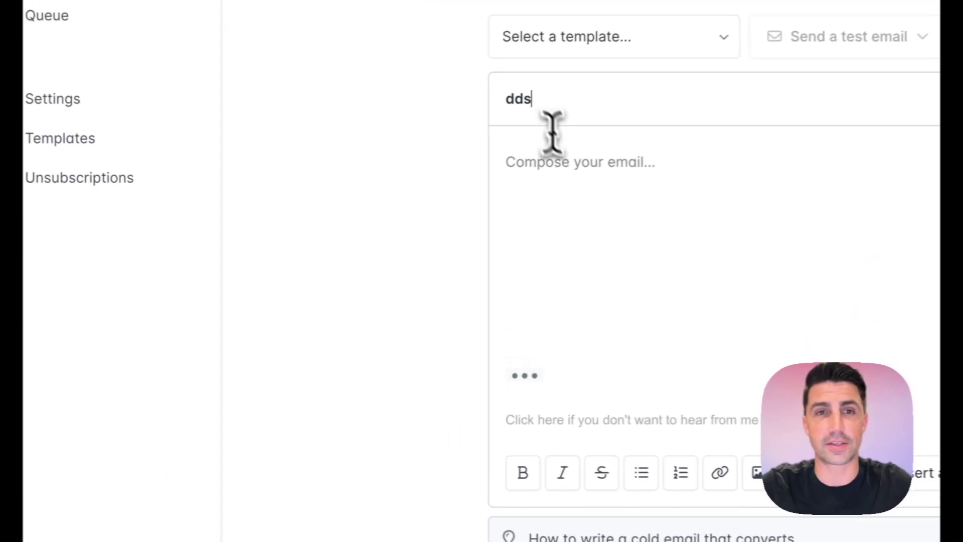
click(364, 230)
text(sddsds)
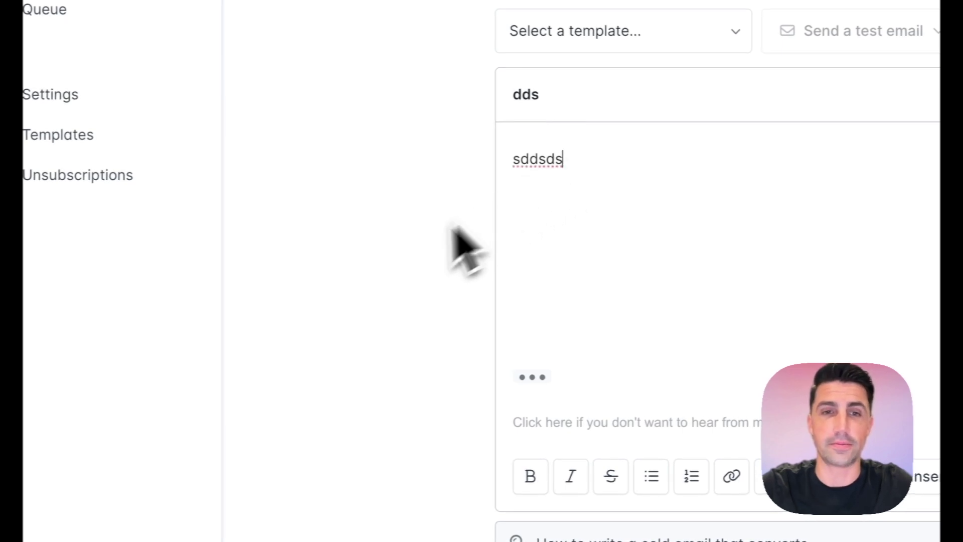
scroll(451, 250, down, 5)
click(522, 393)
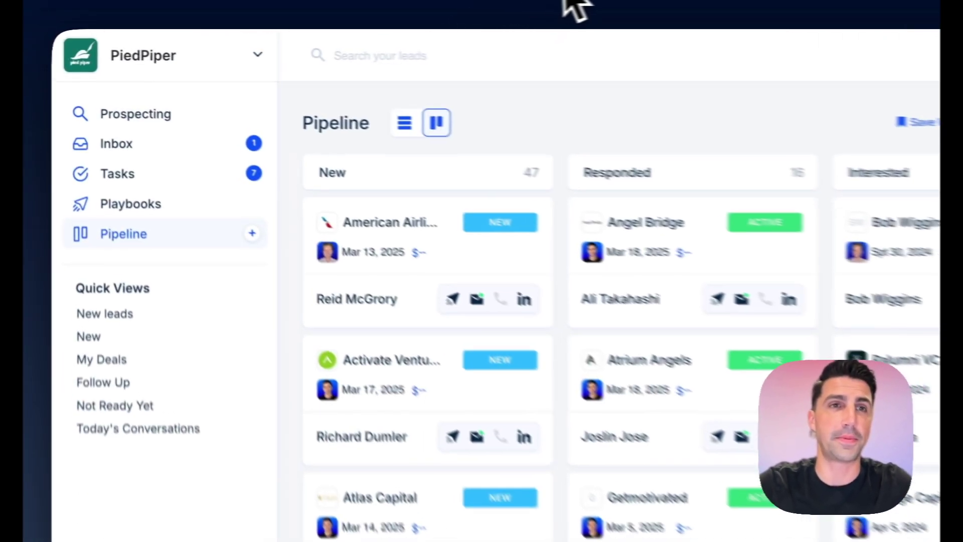
Step: Create a new playbook with an AI Prospector trigger targeting early-stage tech founders
click(224, 237)
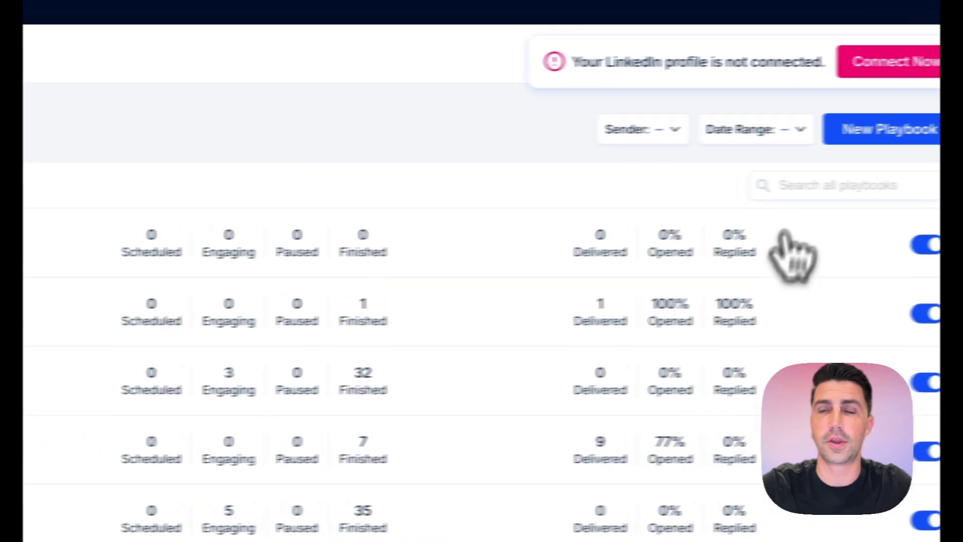
click(813, 135)
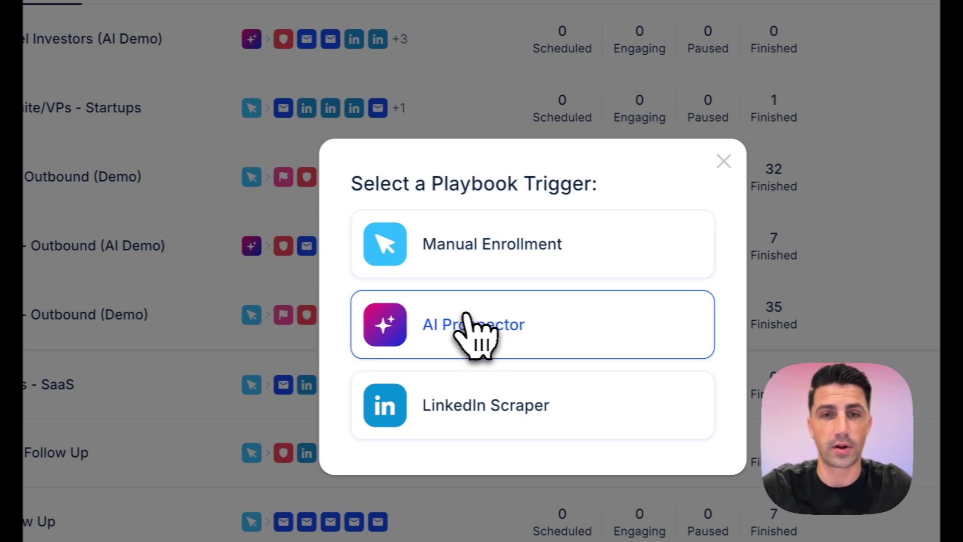
click(469, 324)
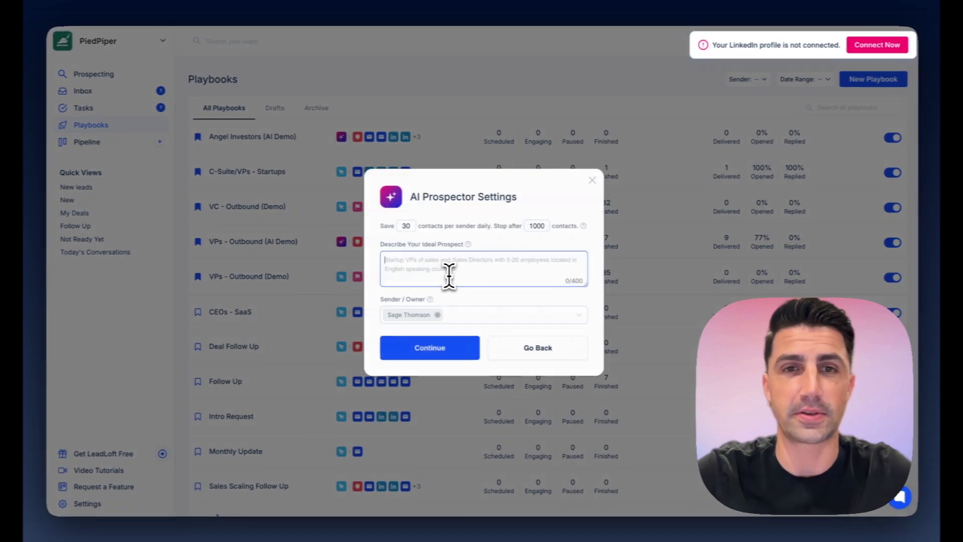
click(449, 274)
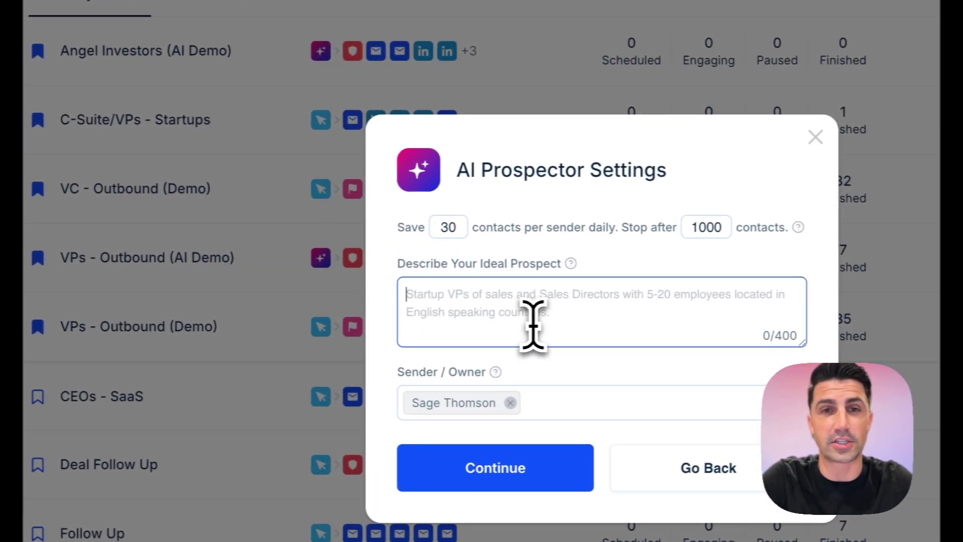
text(Founders for early stage tech companies.)
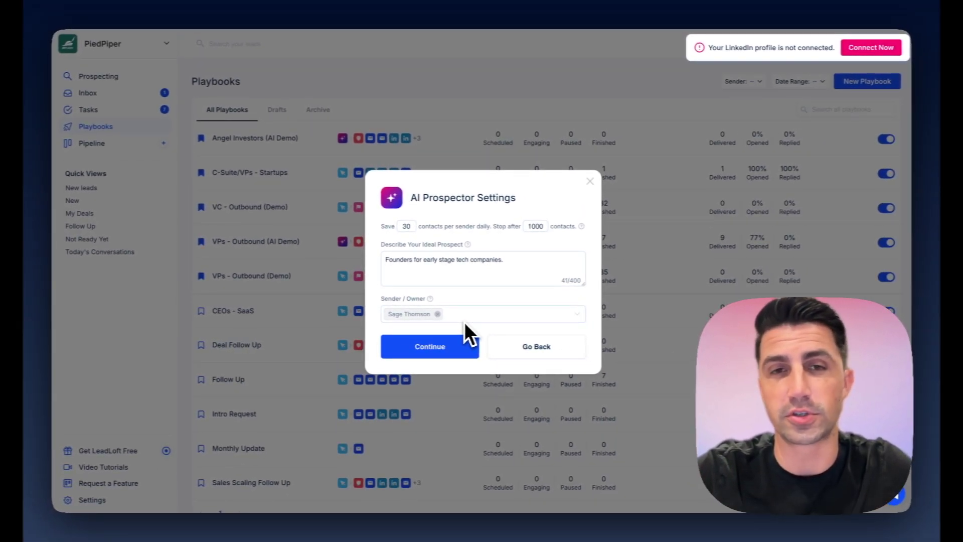
click(445, 341)
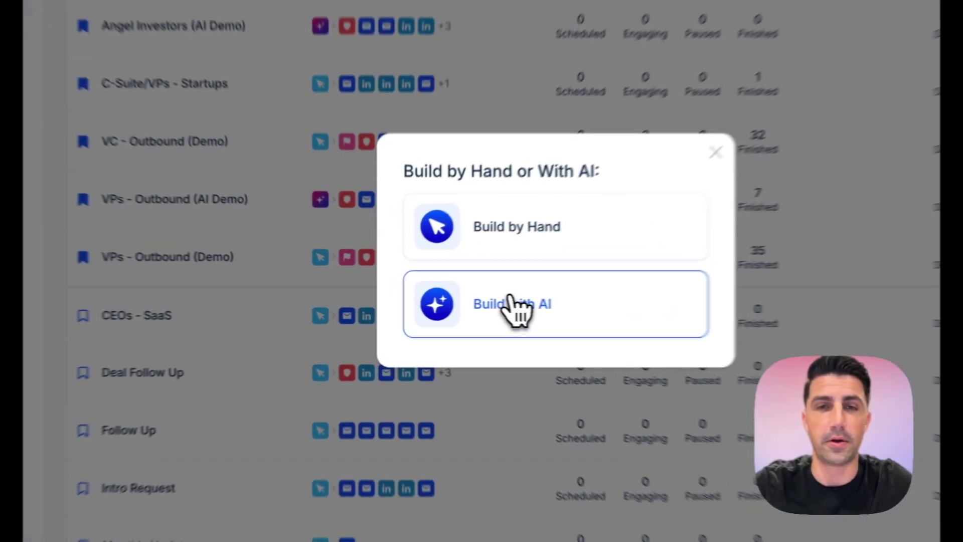
Step: Generate an AI playbook from the Outbound Lead Gen prompt and a data-center storage-cost pitch
click(512, 300)
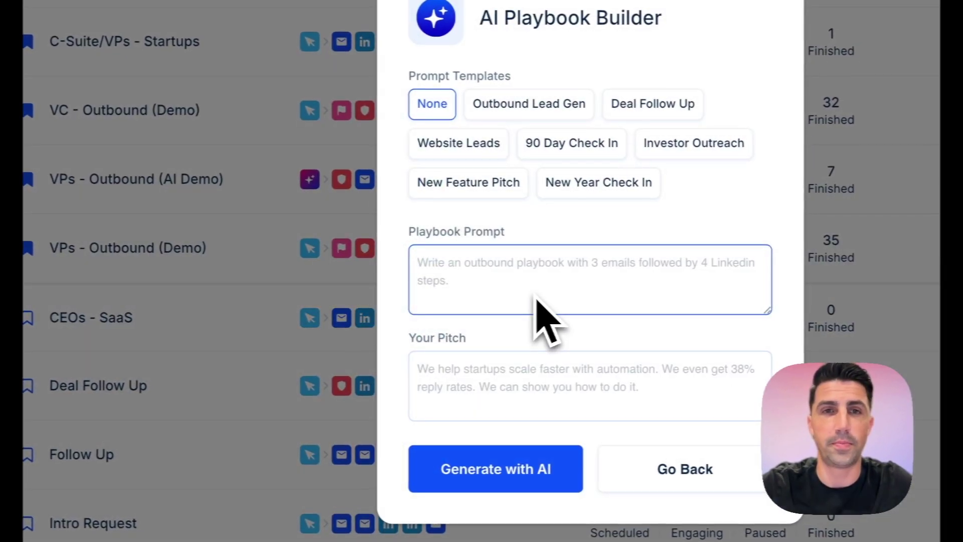
click(525, 111)
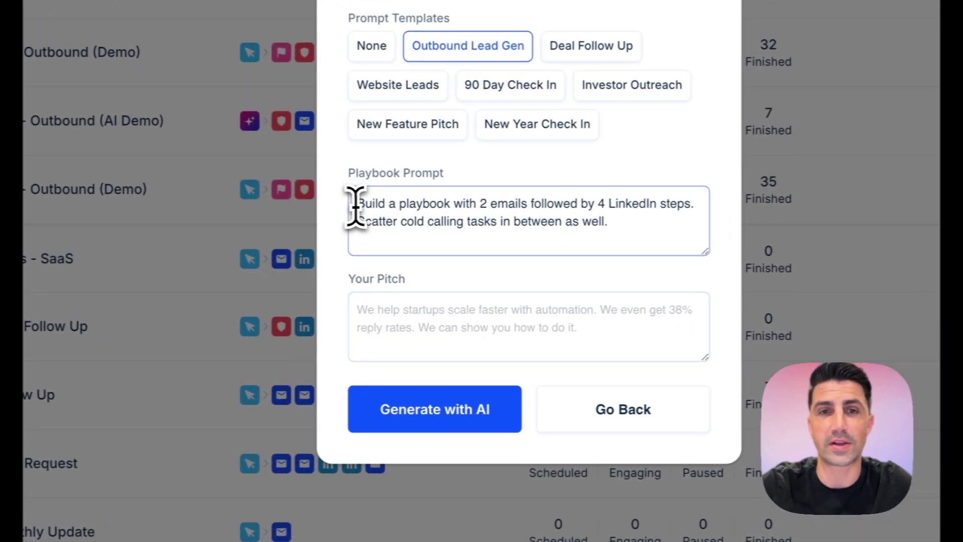
drag(396, 284, 409, 284)
drag(380, 203, 608, 234)
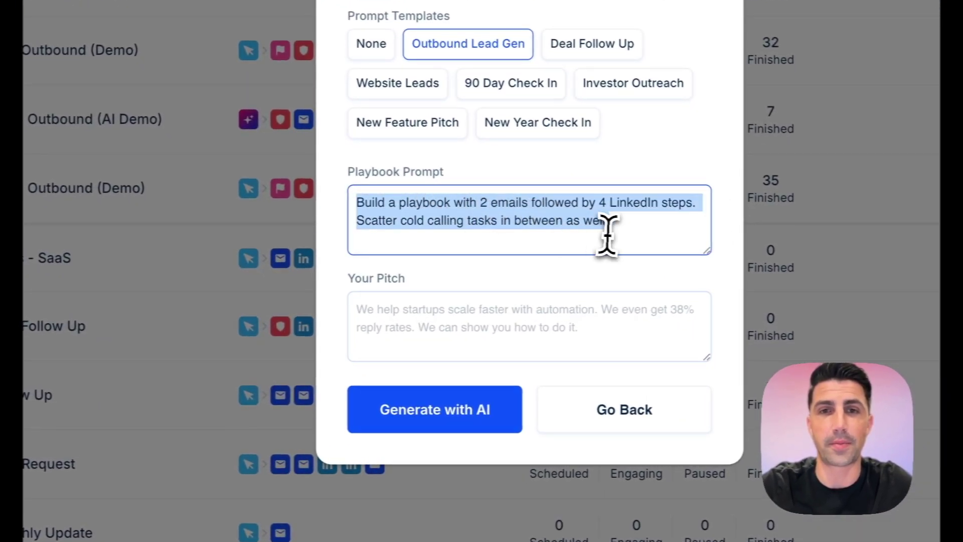
click(424, 341)
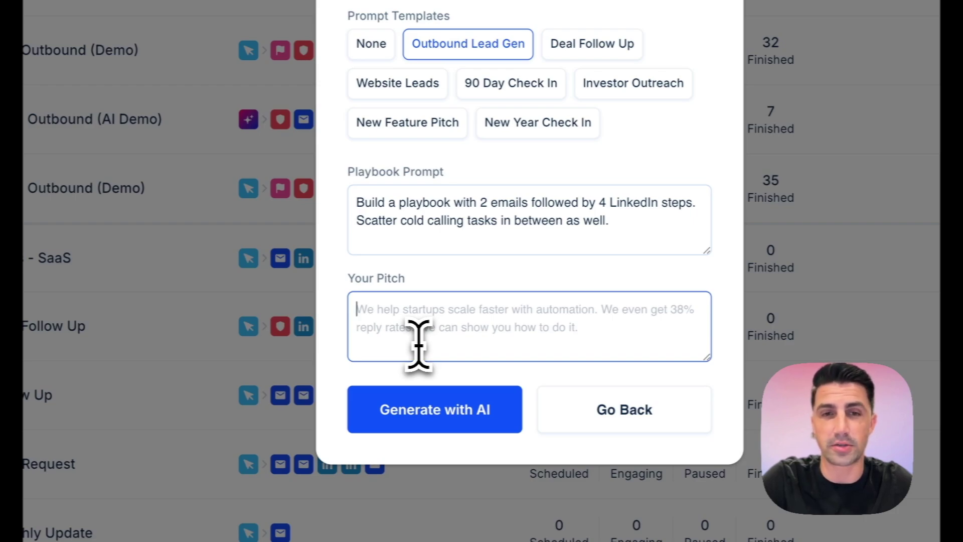
text(We help reduce storage costs for data centers. Interested in how much we can save you.)
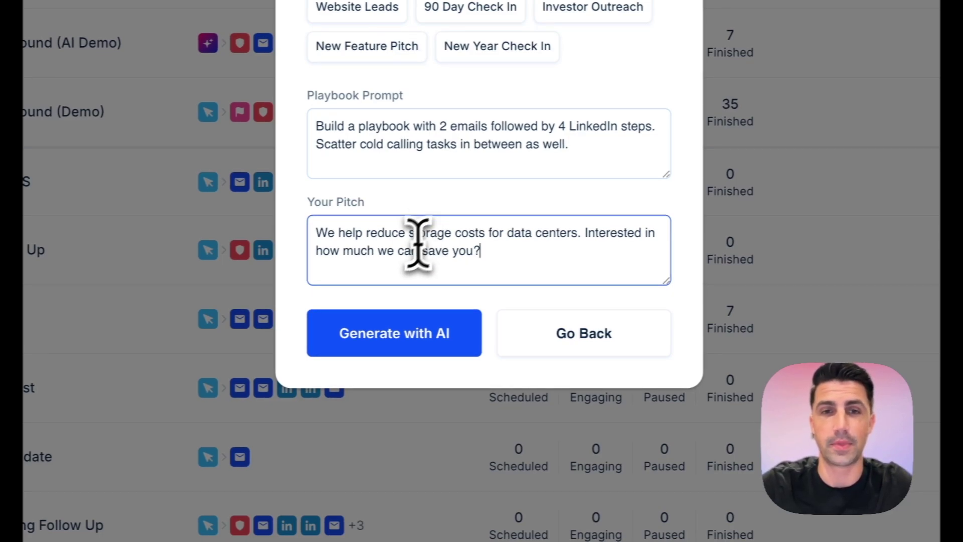
click(375, 320)
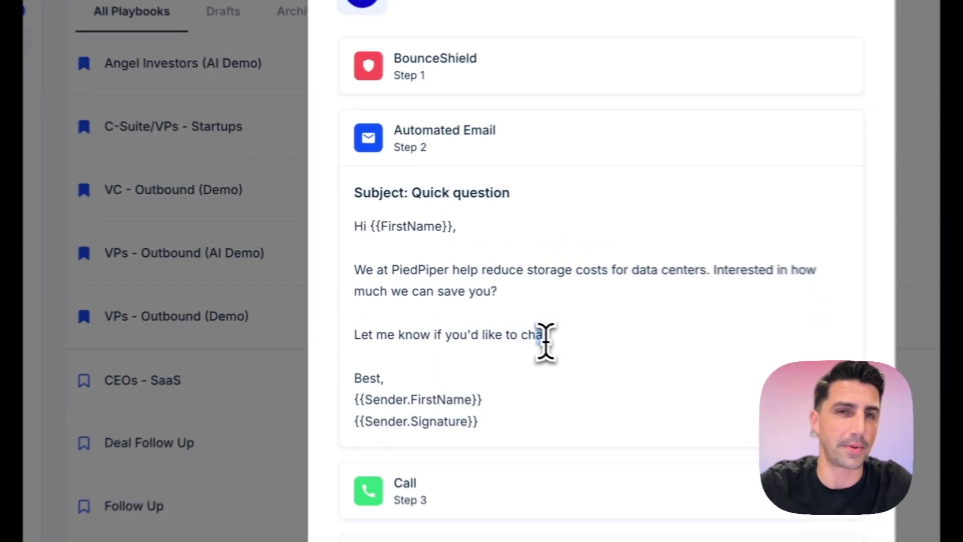
Step: Review the generated Outbound Outreach emails and calls, then save it as a draft playbook
drag(453, 290, 376, 262)
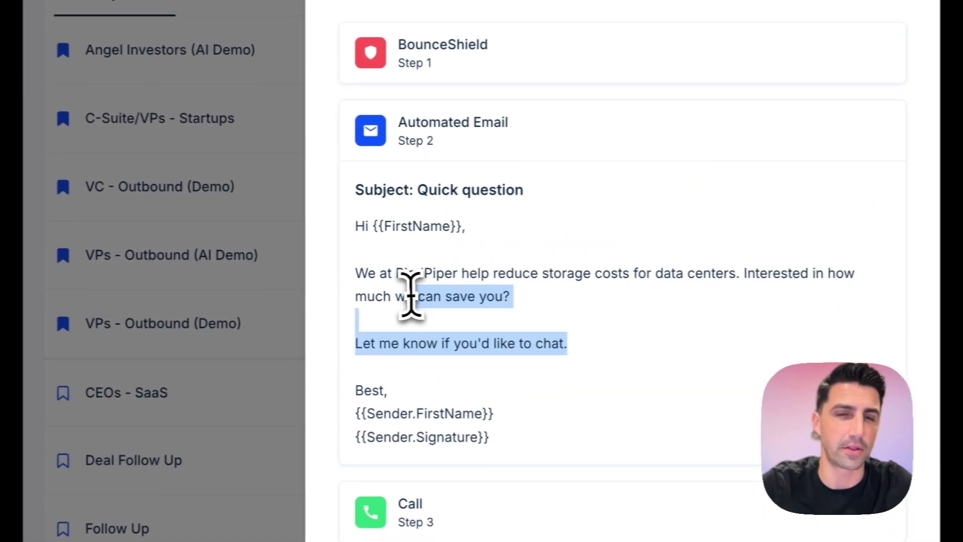
click(410, 296)
scroll(410, 296, down, 5)
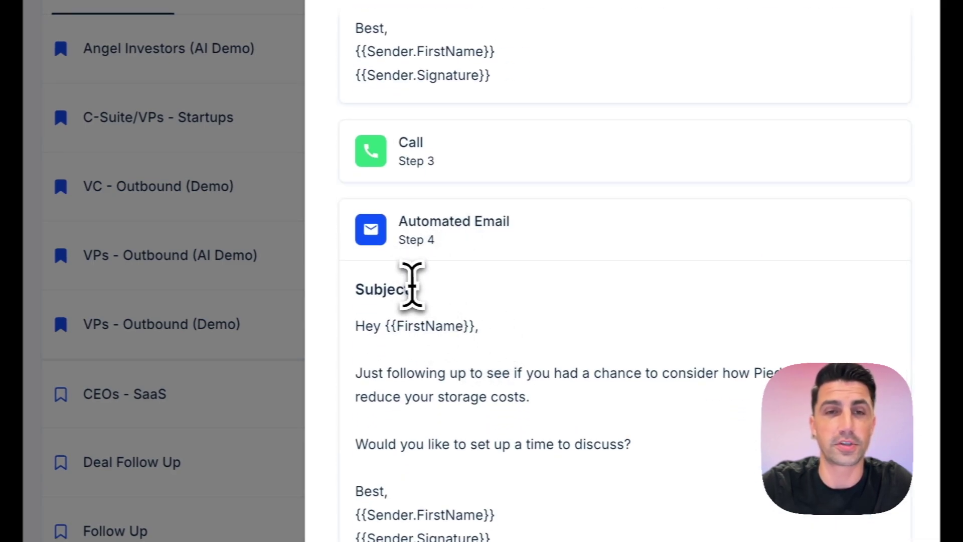
drag(411, 287, 375, 289)
scroll(375, 289, down, 3)
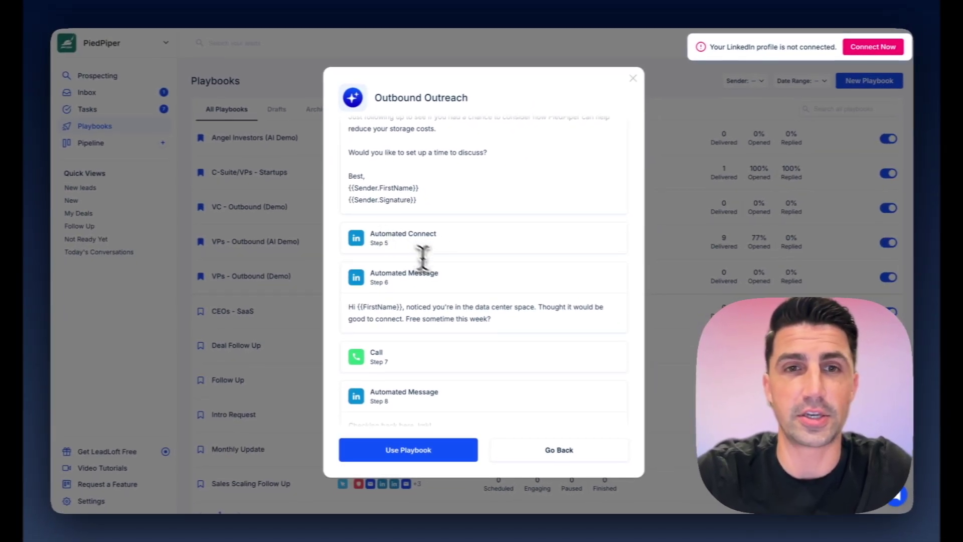
scroll(439, 330, down, 2)
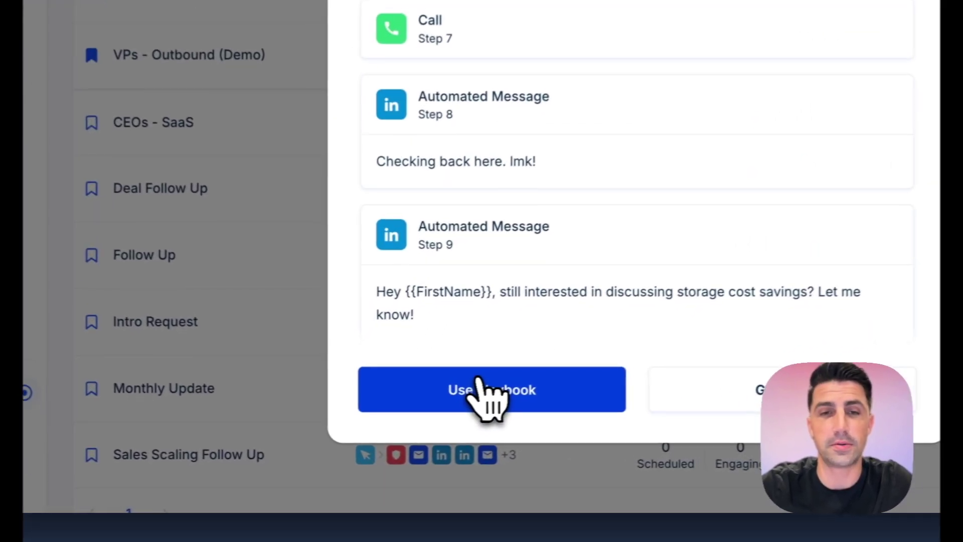
click(478, 383)
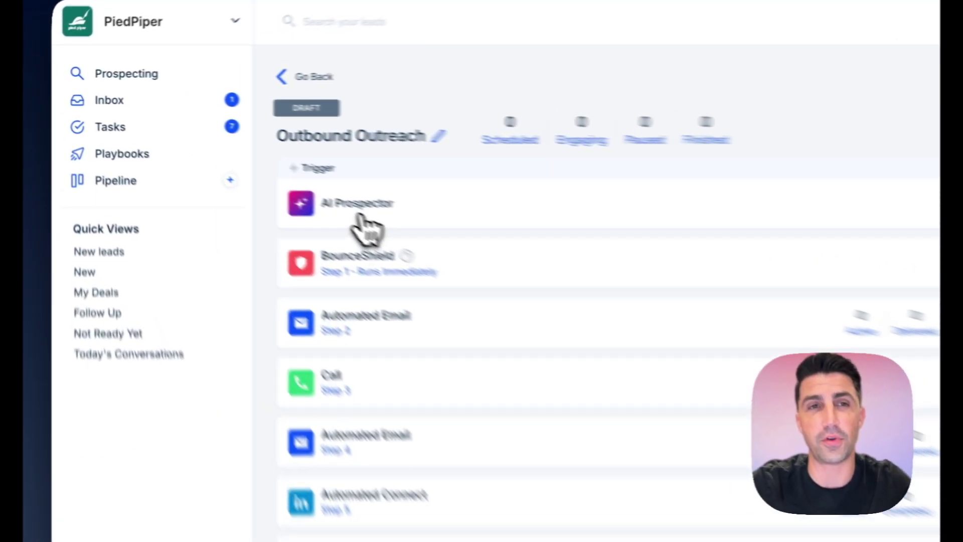
Step: Review the AI Prospector trigger's ideal prospect description, then switch to the Pipeline board
click(243, 164)
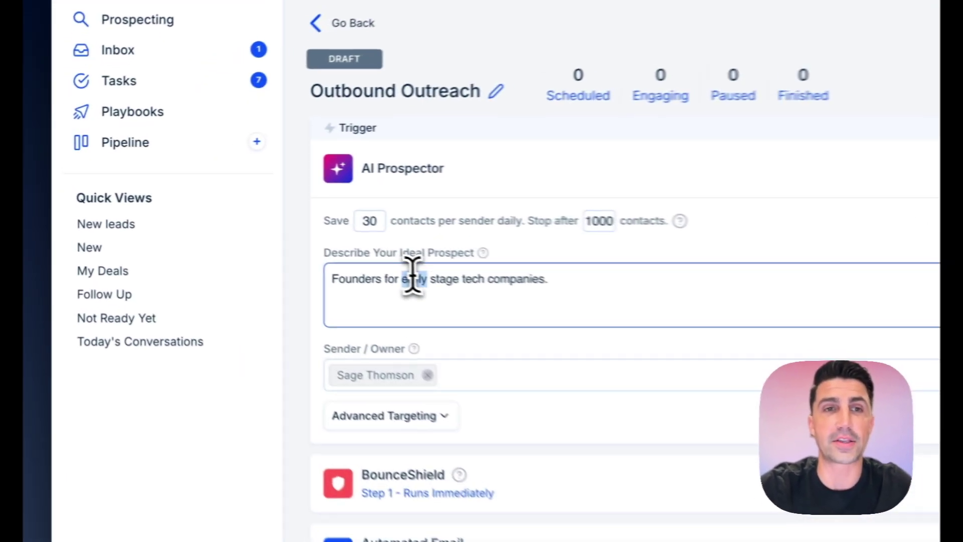
triple_click(248, 217)
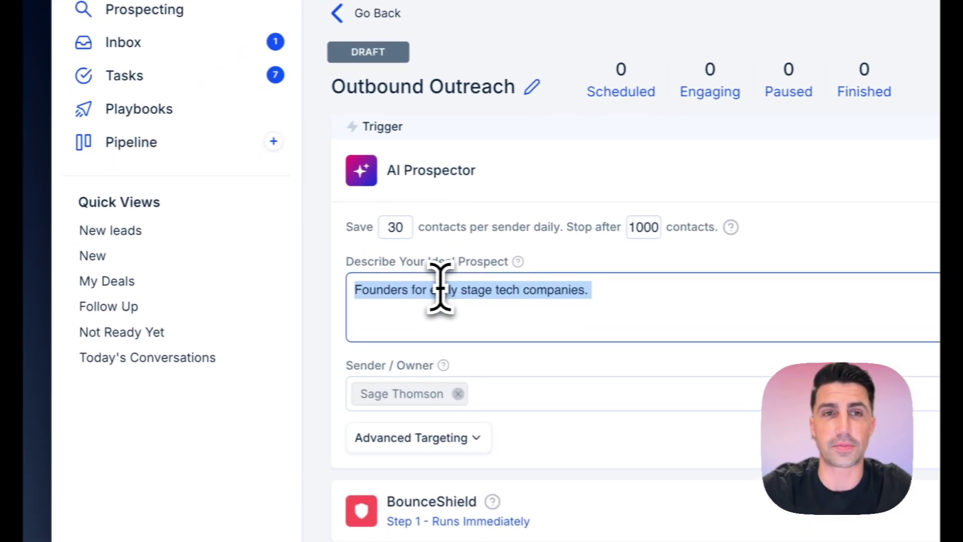
click(413, 266)
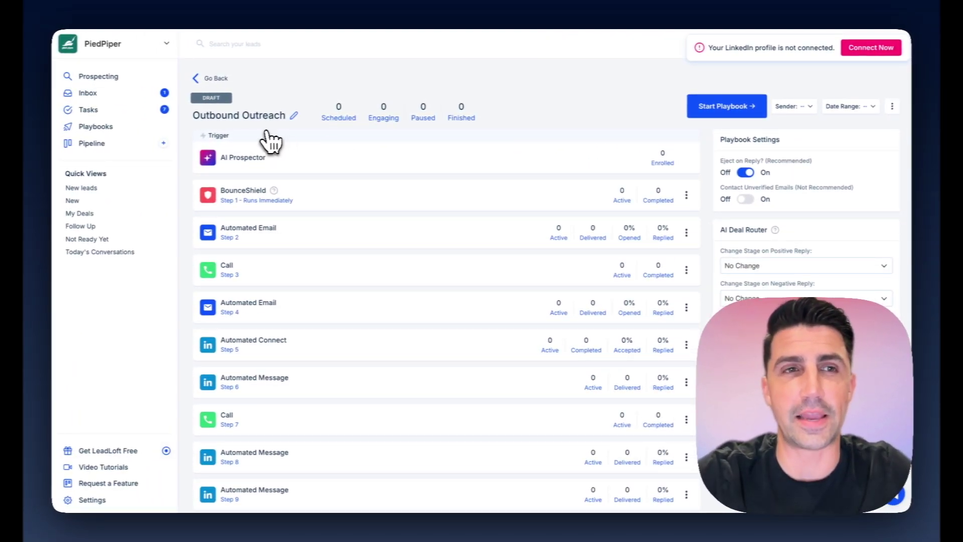
click(166, 145)
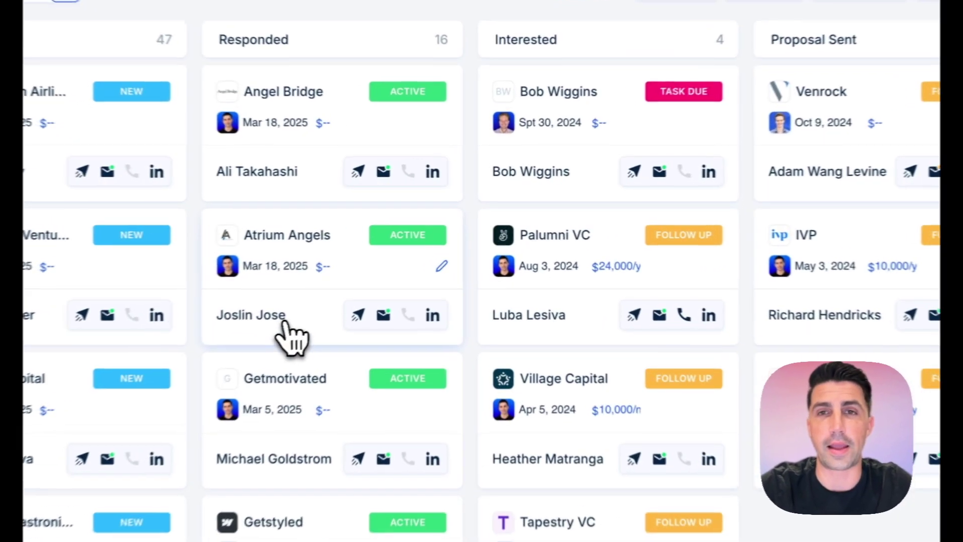
Step: Move the Atrium Angels deal between stages and open its lead details page
drag(287, 328, 321, 178)
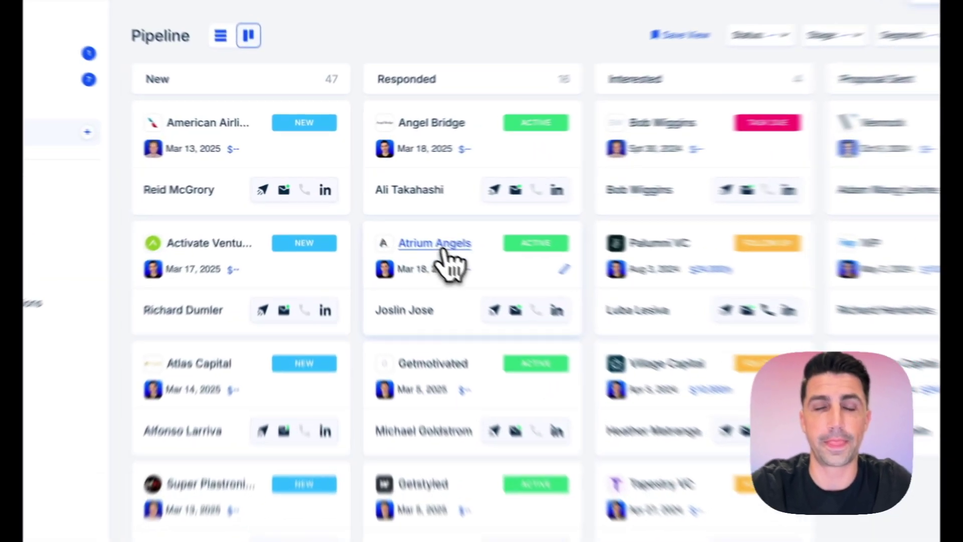
click(386, 213)
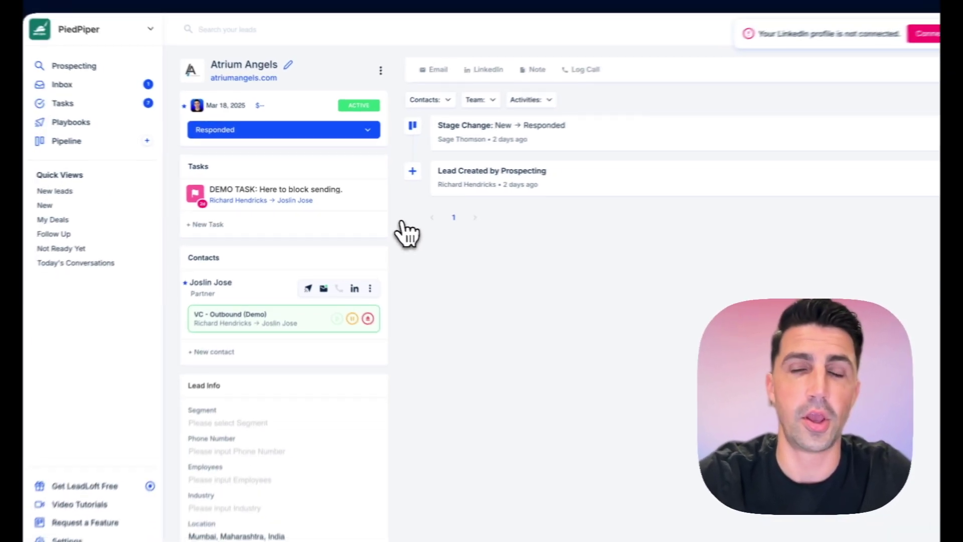